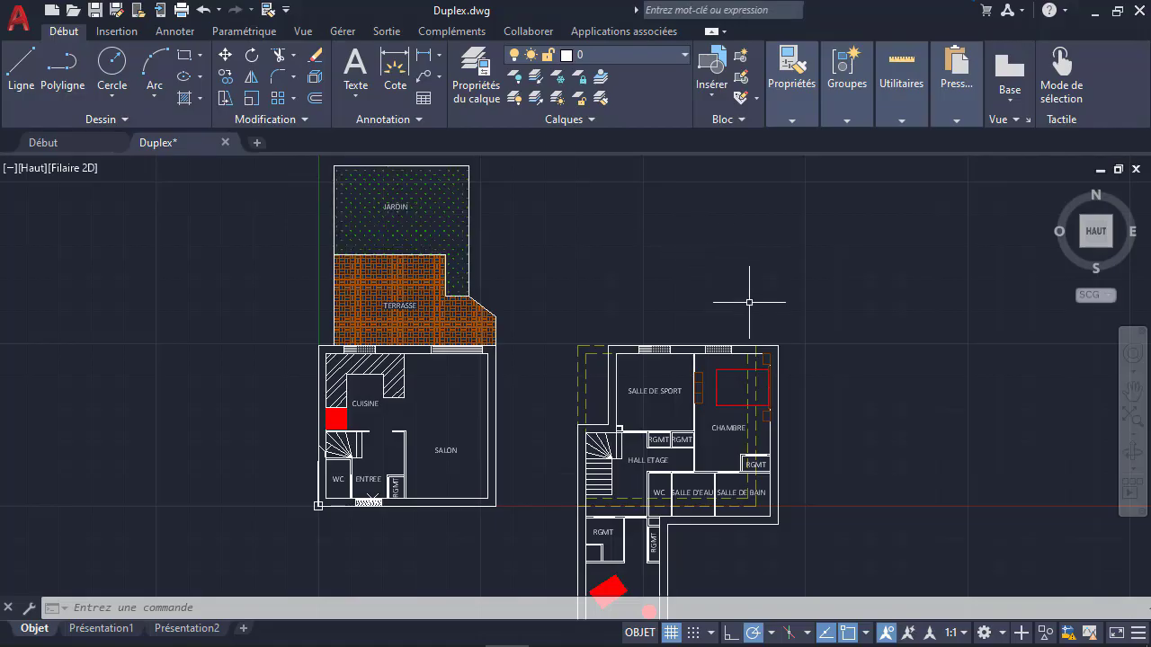
Step: Draw a horizontal line across the outer wall line beside CHAMBRE, starting outside the building and ending between the two wall lines
{"action": "scroll", "coordinate": [745, 286], "scroll_direction": "up", "scroll_amount": 4}
{"action": "middle_click_drag", "start_coordinate": [822, 385], "coordinate": [686, 293]}
{"action": "scroll", "coordinate": [659, 473], "scroll_direction": "up", "scroll_amount": 4}
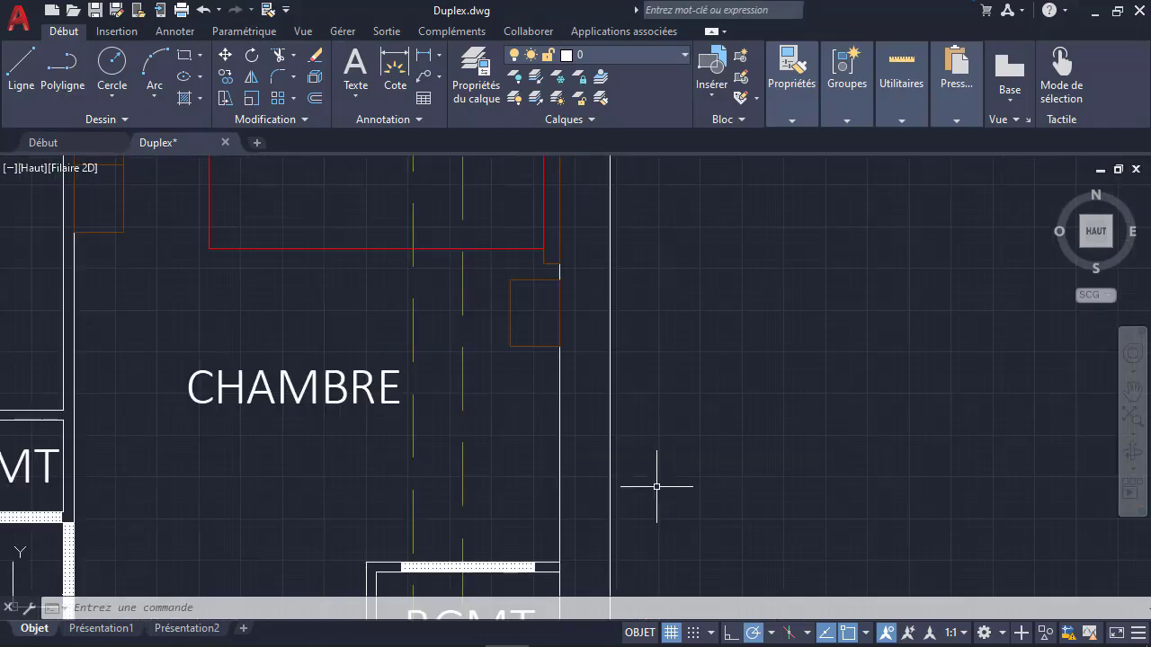
{"action": "middle_click_drag", "start_coordinate": [657, 477], "coordinate": [666, 323]}
{"action": "type", "text": "l"}
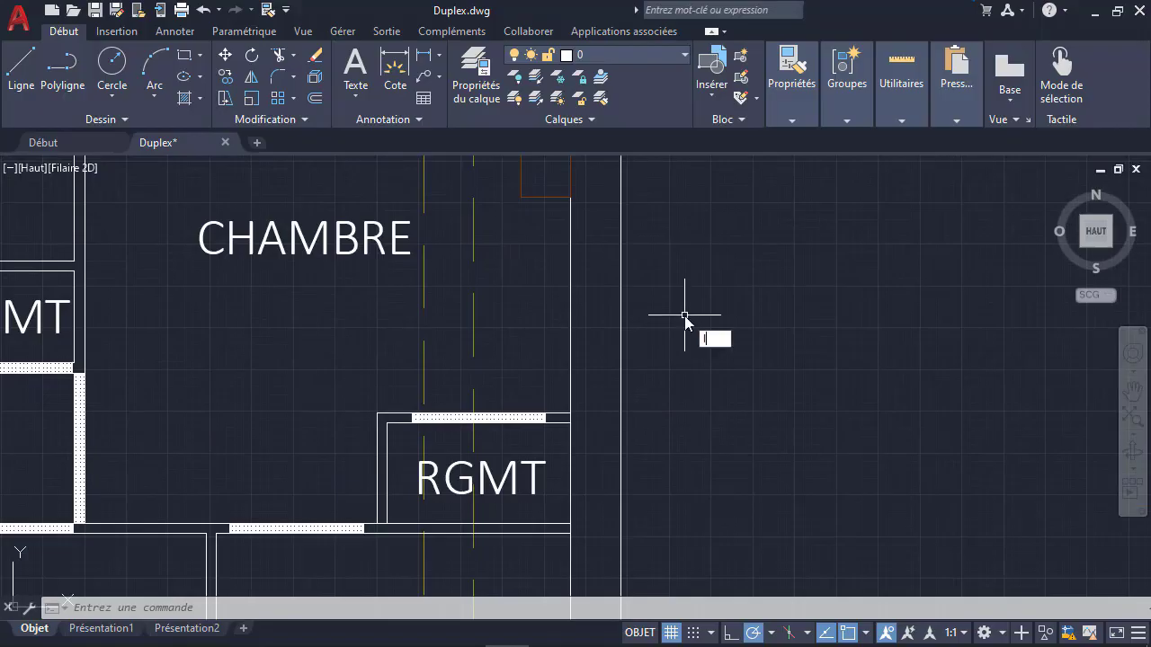
{"action": "key", "text": "Return"}
{"action": "left_click", "coordinate": [724, 310]}
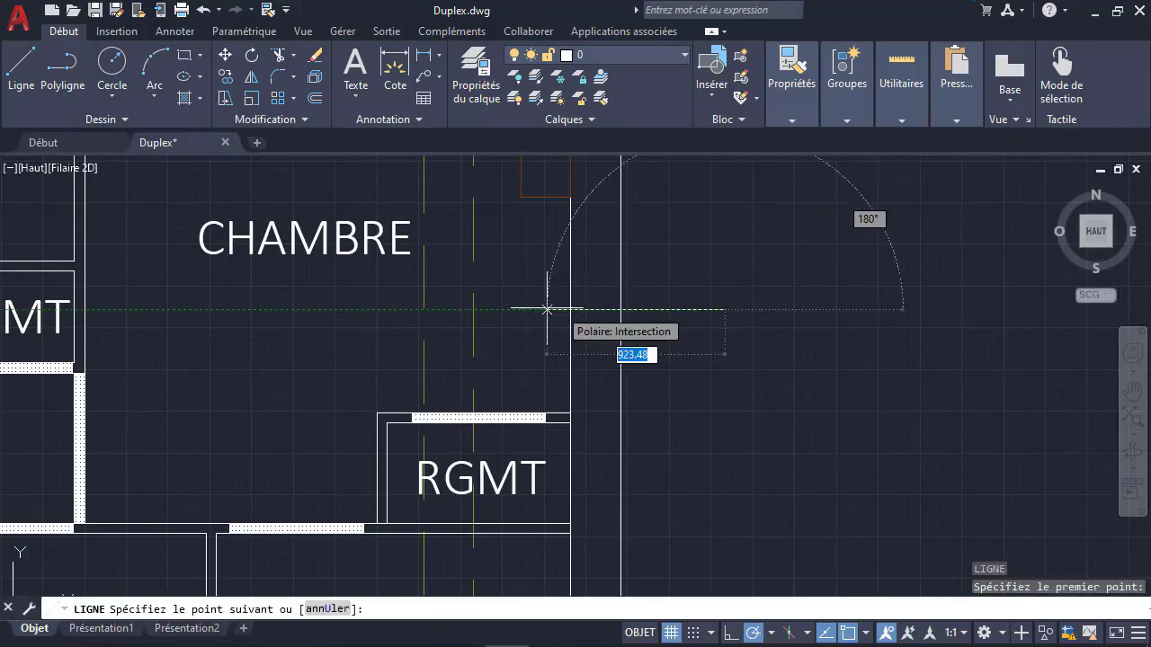
{"action": "left_click", "coordinate": [592, 309]}
{"action": "key", "text": "Escape"}
{"action": "key", "text": "Escape"}
{"action": "key", "text": "Escape"}
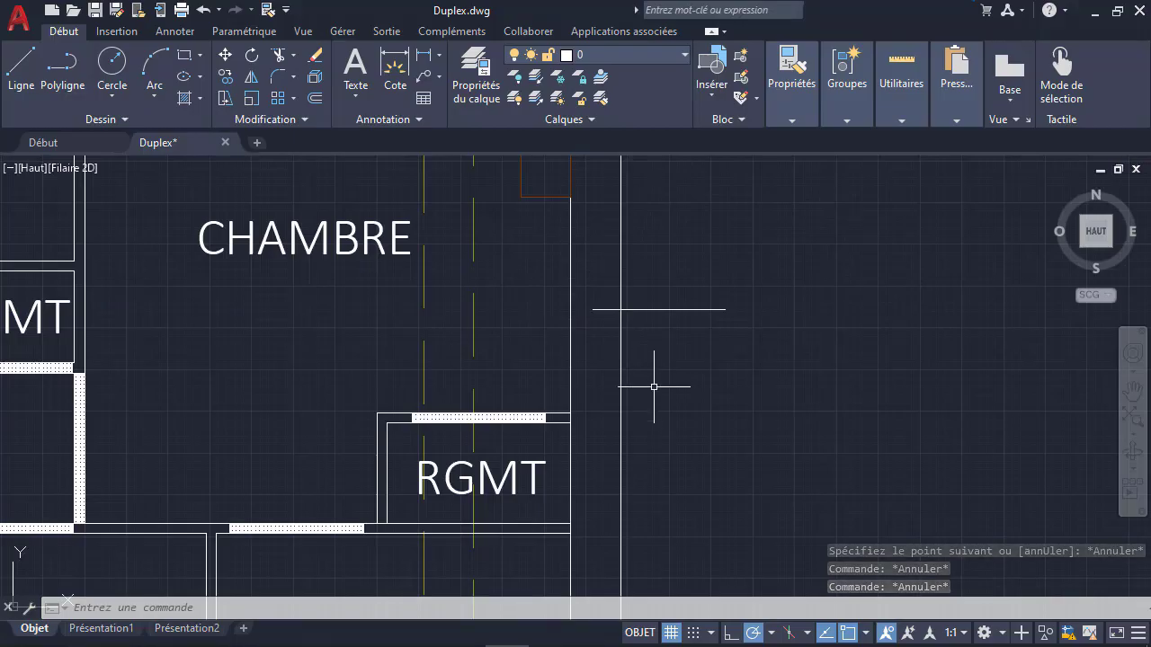
Step: Trim the part of the horizontal line outside the building at the outer wall line and undo the cut
{"action": "type", "text": "aj"}
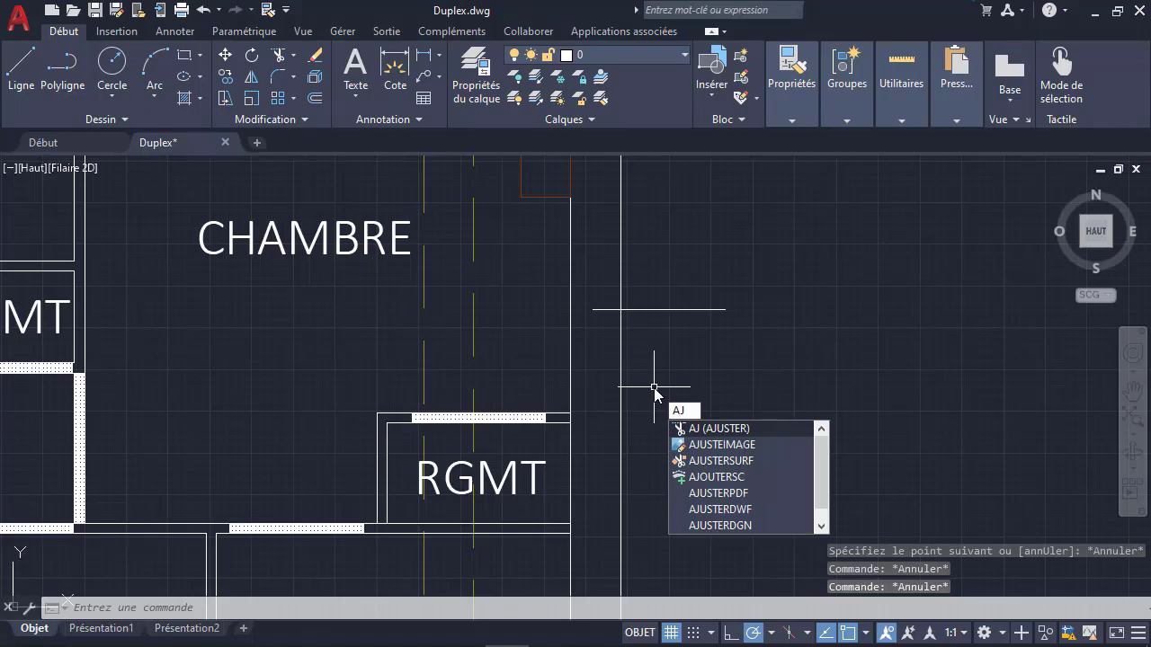
{"action": "key", "text": "Return"}
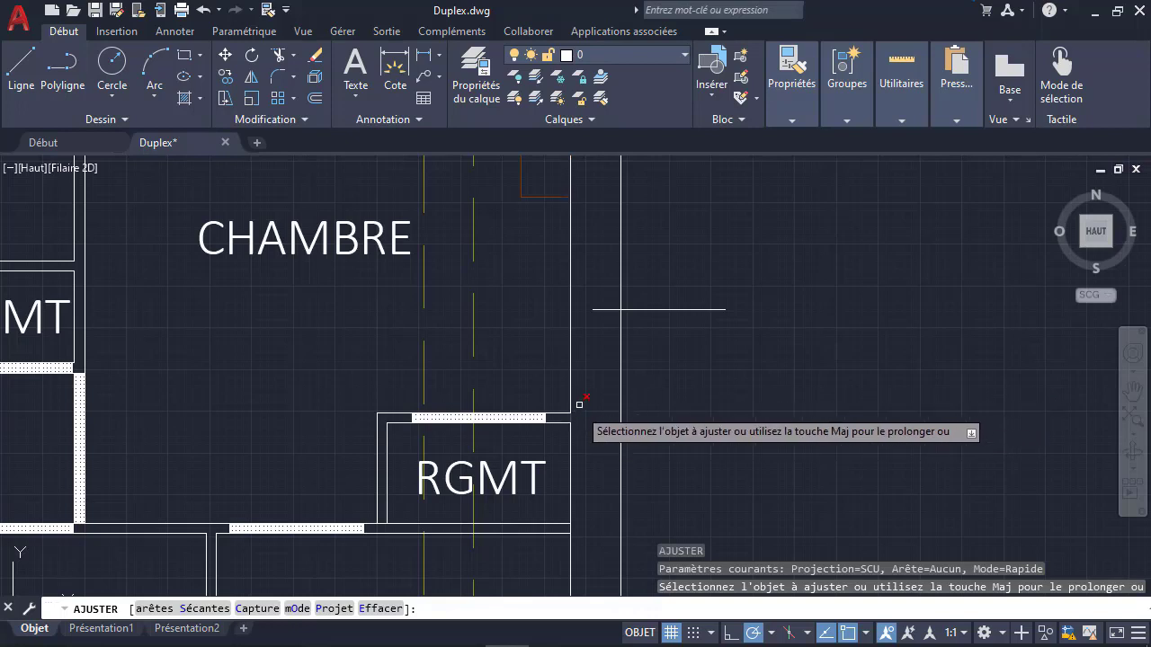
{"action": "left_click", "coordinate": [686, 310]}
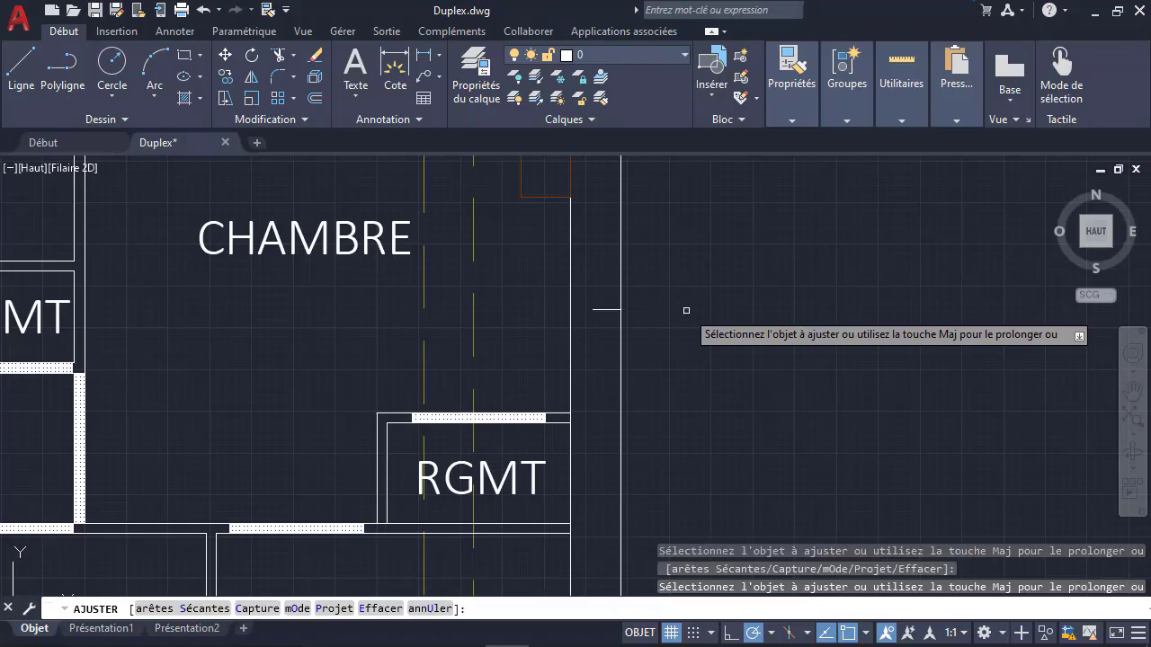
{"action": "key", "text": "Return"}
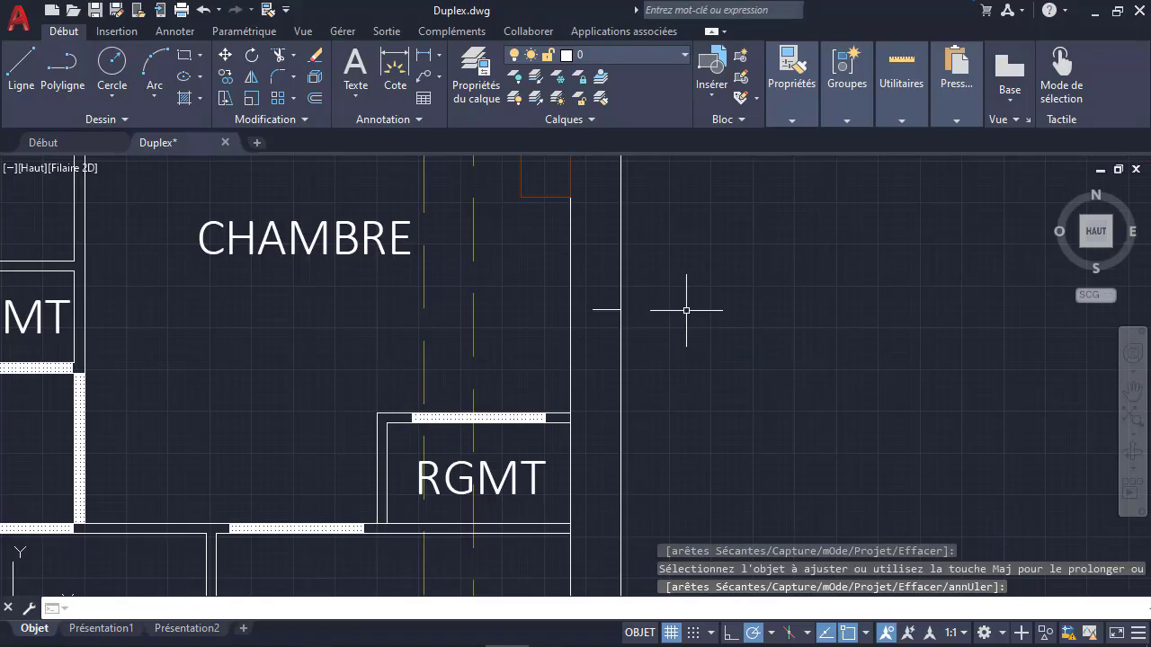
{"action": "key", "text": "ctrl+z"}
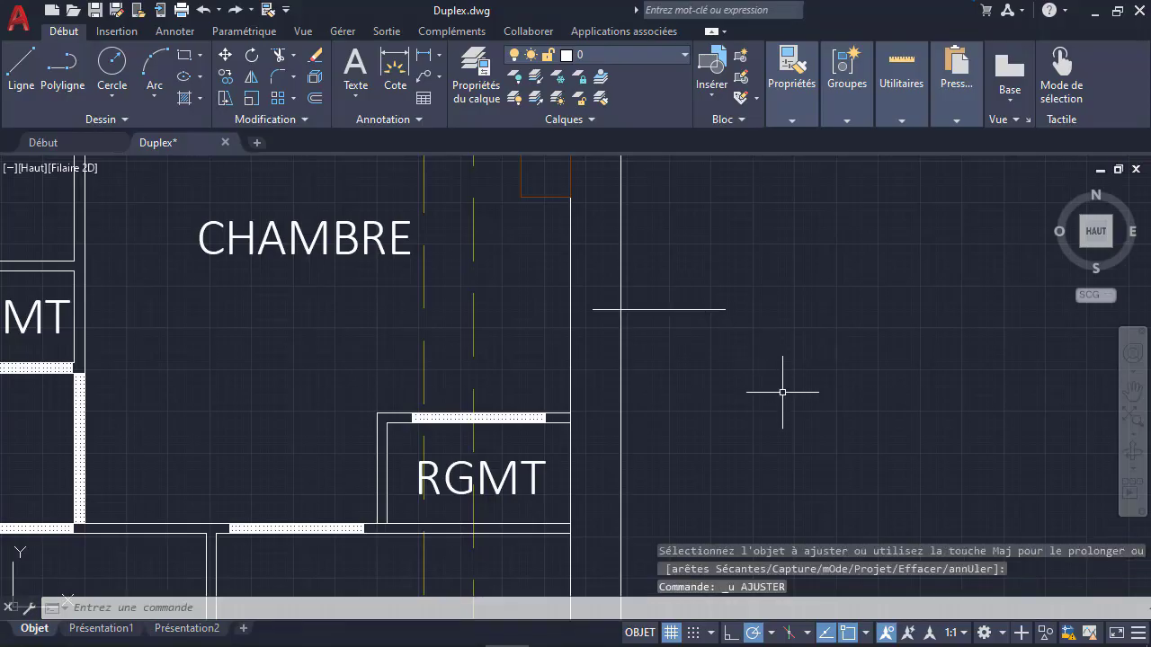
Step: Trim the part of the horizontal line that lies between the two wall lines
{"action": "type", "text": "aj"}
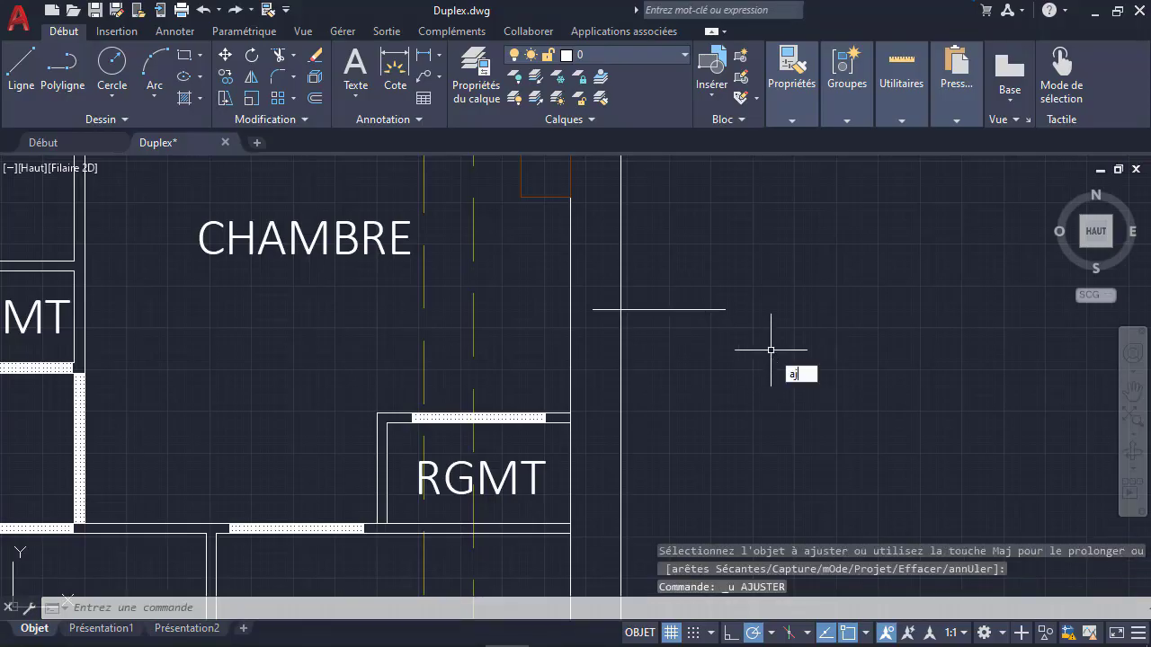
{"action": "key", "text": "Return"}
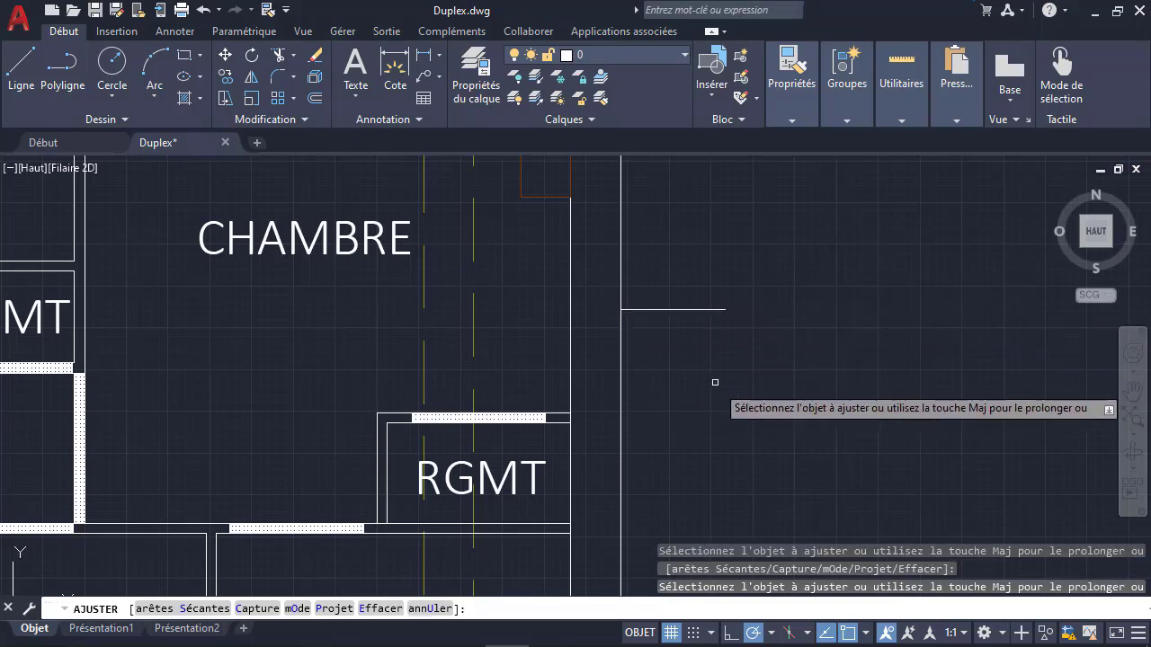
{"action": "key", "text": "Escape"}
{"action": "key", "text": "Escape"}
{"action": "key", "text": "Escape"}
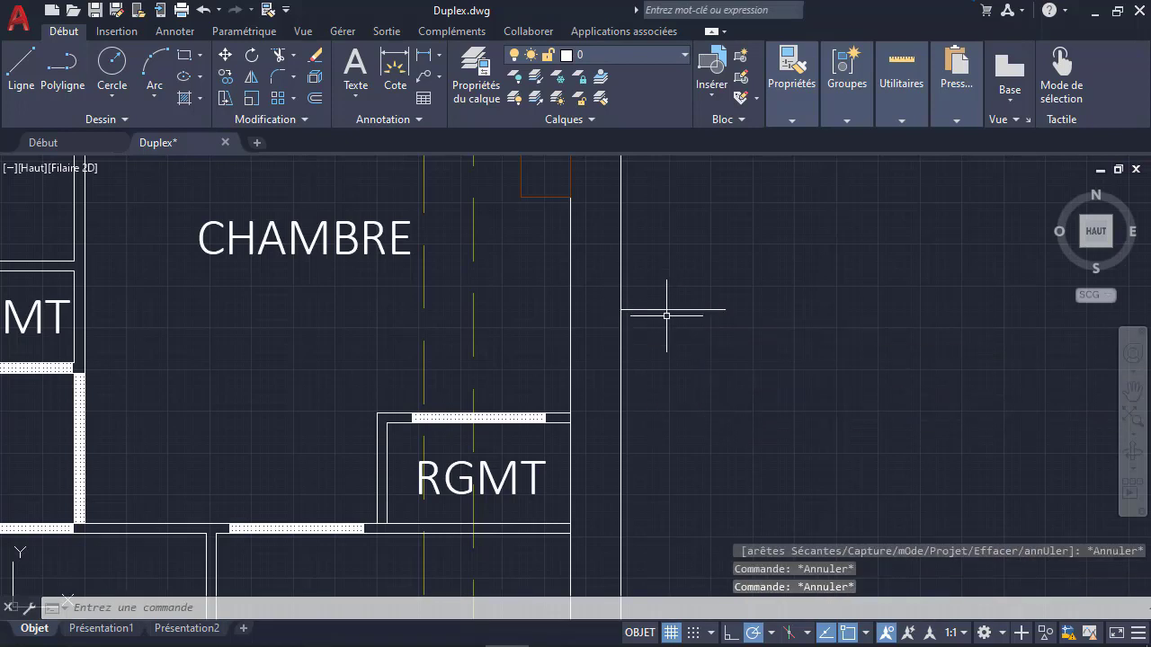
Step: Stretch the line's wall-side endpoint horizontally into CHAMBRE so the line crosses both wall lines
{"action": "left_click", "coordinate": [663, 310]}
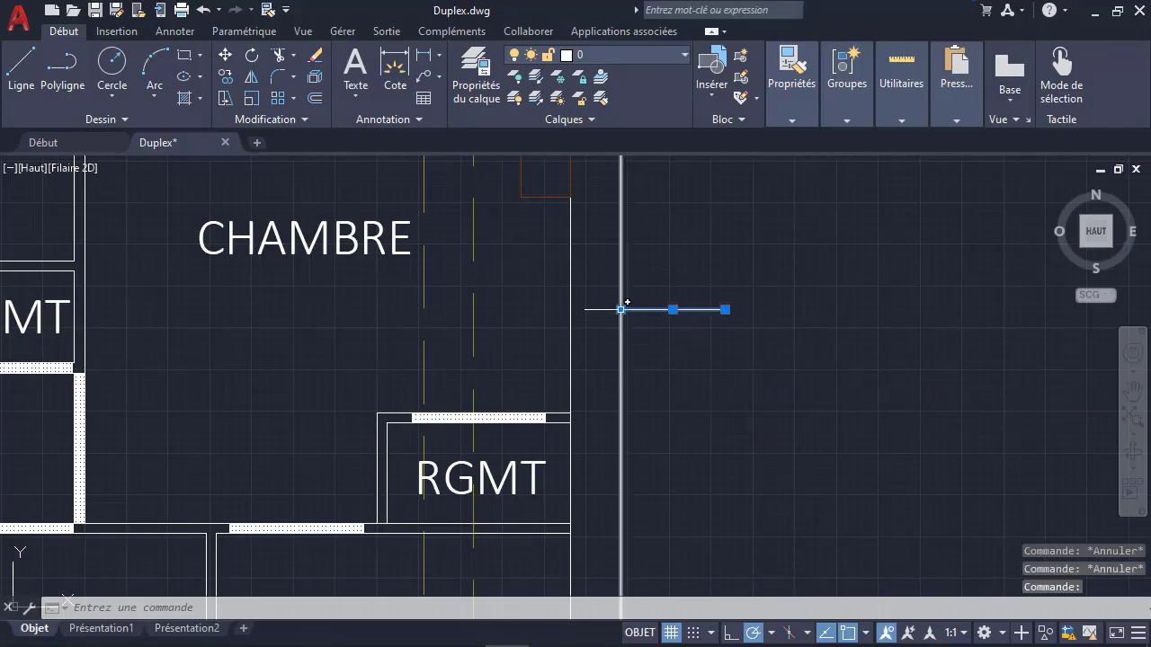
{"action": "left_click", "coordinate": [621, 309]}
{"action": "left_click", "coordinate": [532, 310]}
{"action": "key", "text": "Escape"}
{"action": "key", "text": "Escape"}
{"action": "key", "text": "Escape"}
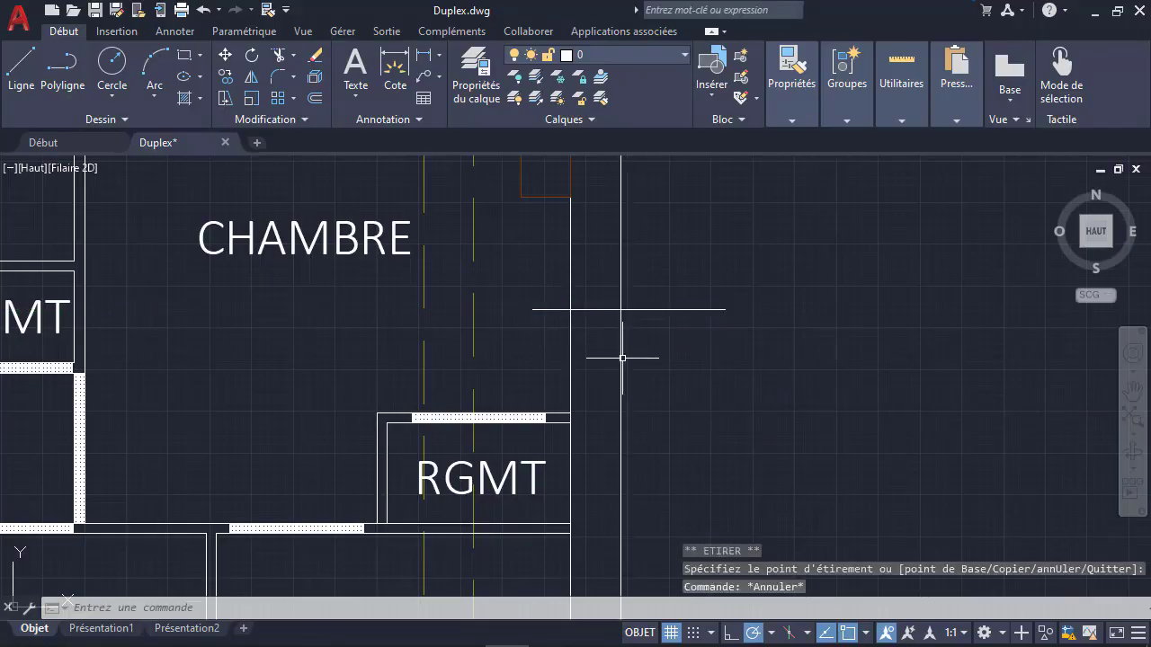
Step: Preview with the Trim command which wall segments would be cut where they meet the horizontal line
{"action": "type", "text": "aj"}
{"action": "key", "text": "Return"}
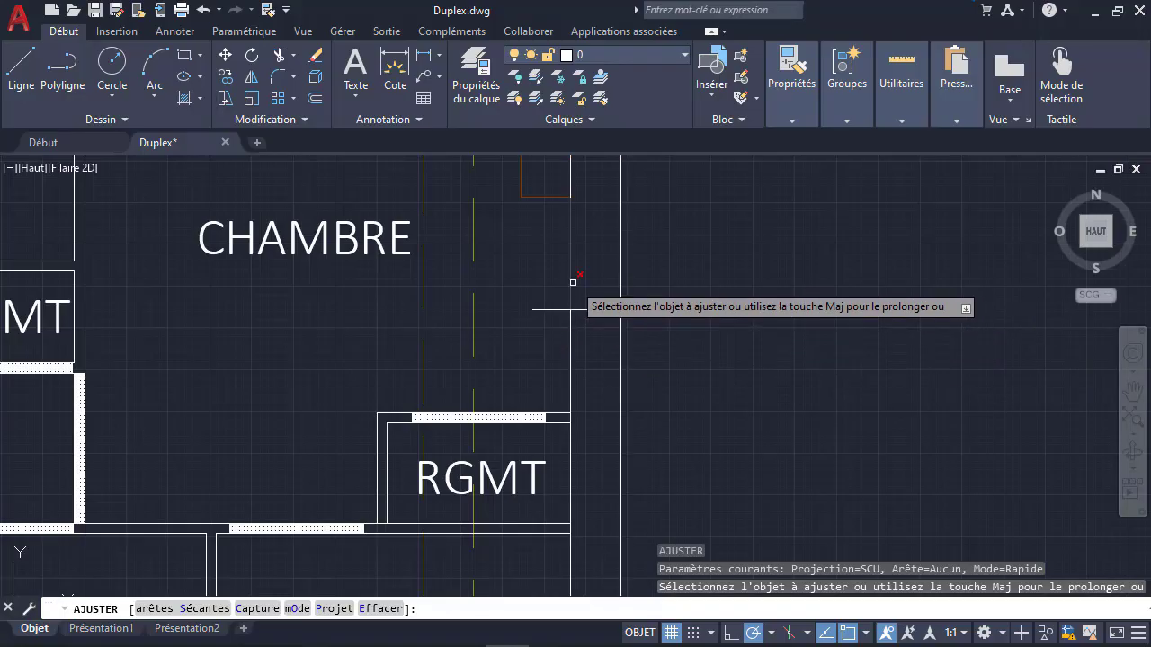
{"action": "left_click", "coordinate": [570, 326]}
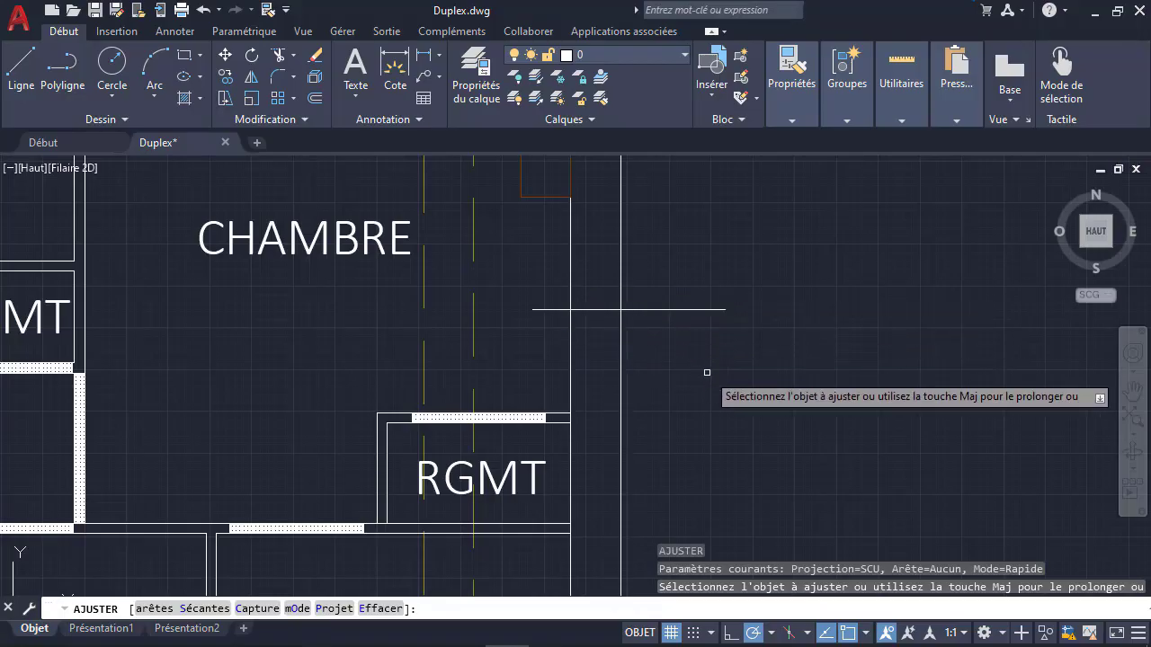
{"action": "key", "text": "Escape"}
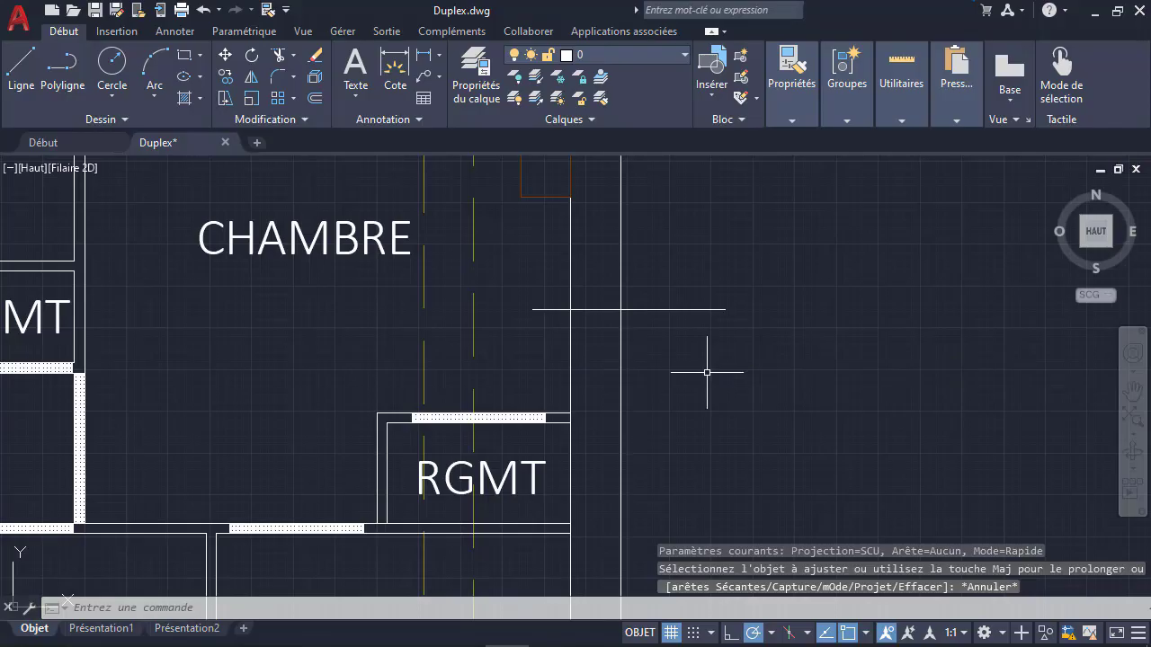
Step: Erase the horizontal line crossing the walls and draw a new one outside the building, leaving a gap to the outer wall line
{"action": "left_click", "coordinate": [790, 281]}
{"action": "left_click", "coordinate": [689, 379]}
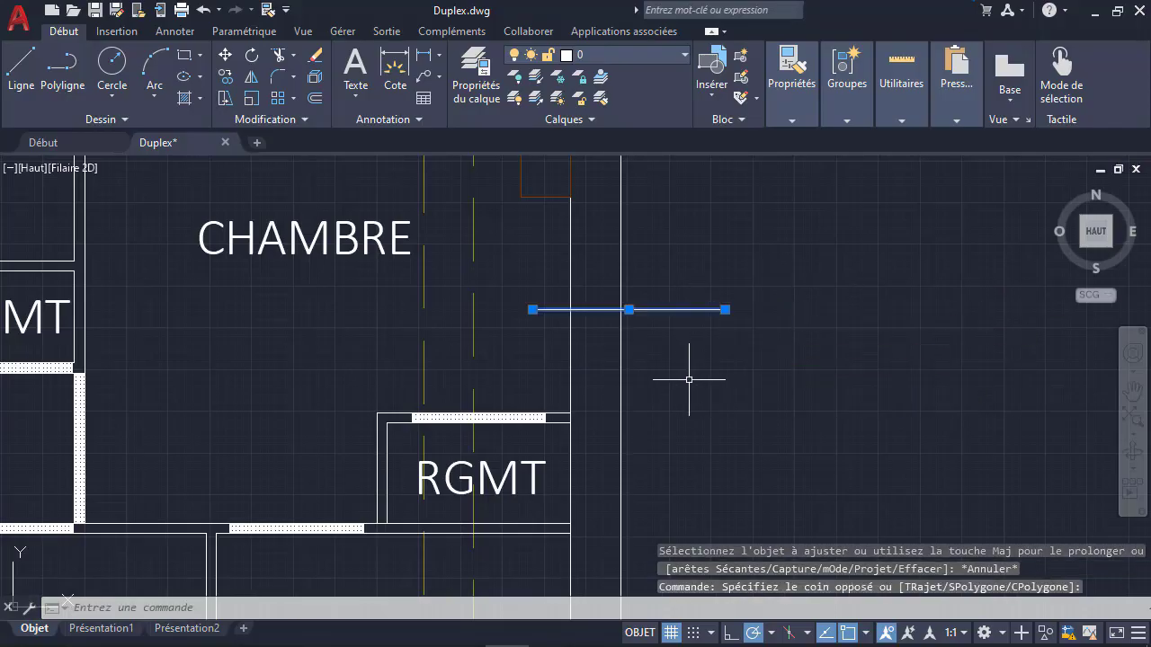
{"action": "key", "text": "Delete"}
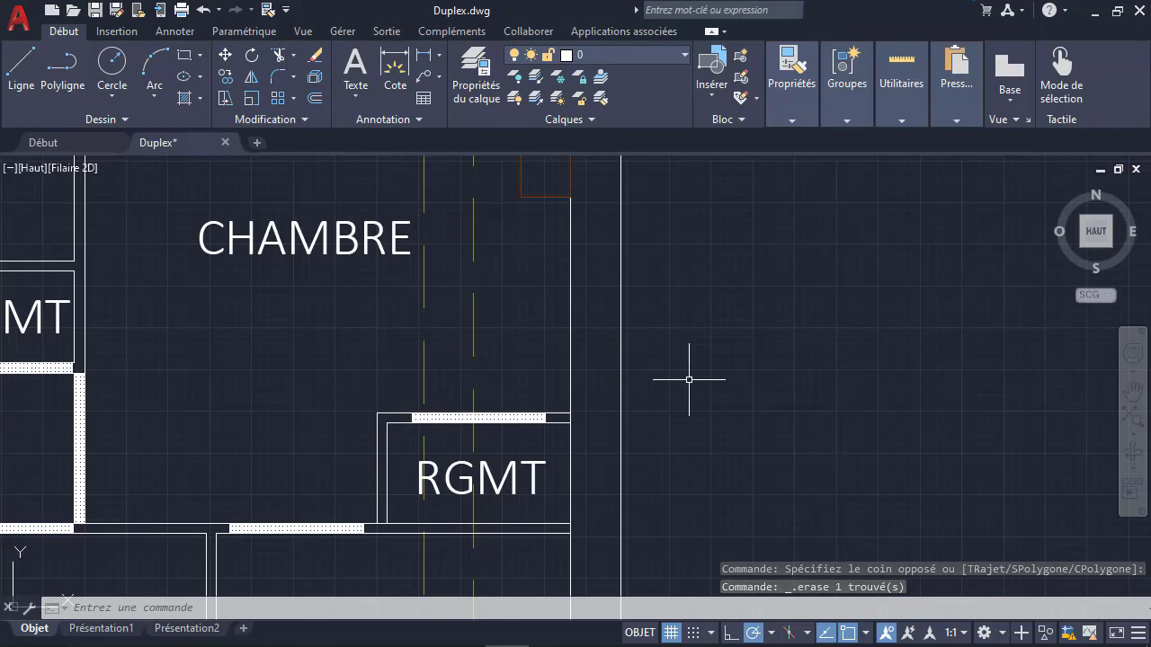
{"action": "type", "text": "l"}
{"action": "key", "text": "Return"}
{"action": "left_click", "coordinate": [780, 317]}
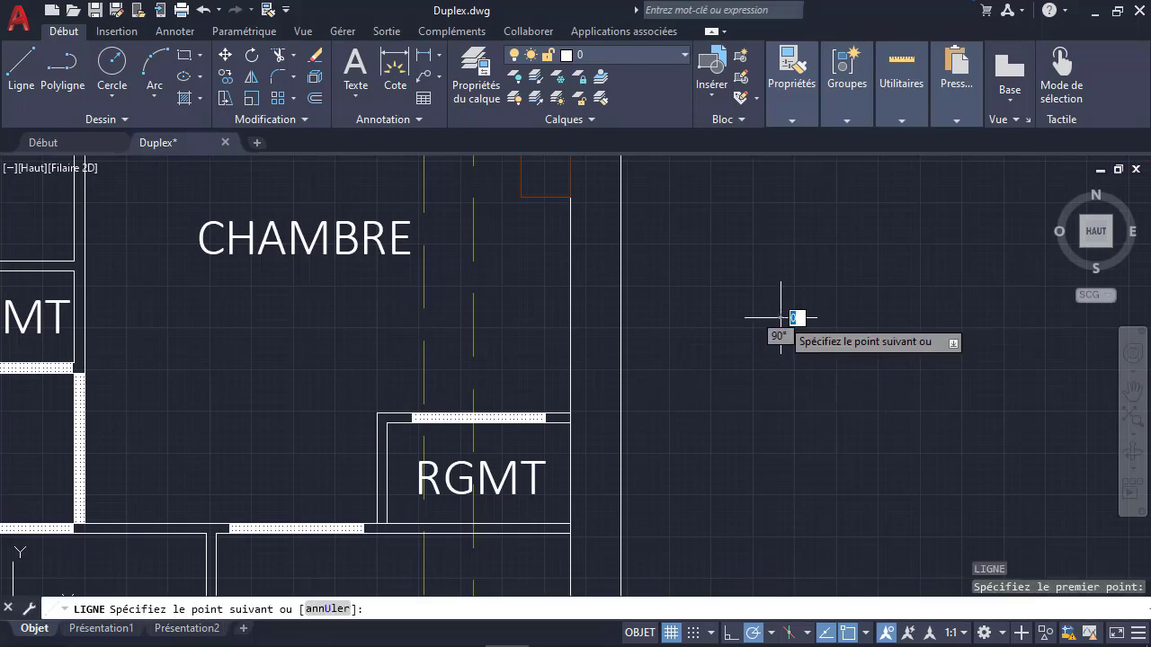
{"action": "left_click", "coordinate": [655, 317]}
{"action": "key", "text": "Escape"}
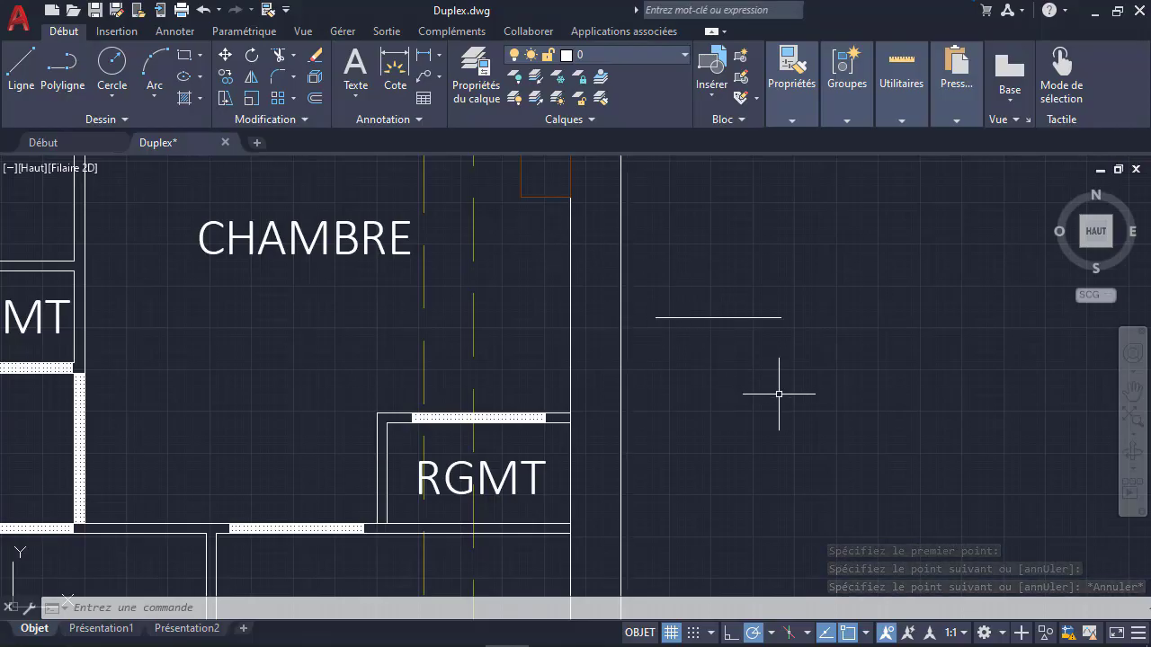
Step: Extend the horizontal line to the outer wall line and on to the inner wall line
{"action": "type", "text": "PRO"}
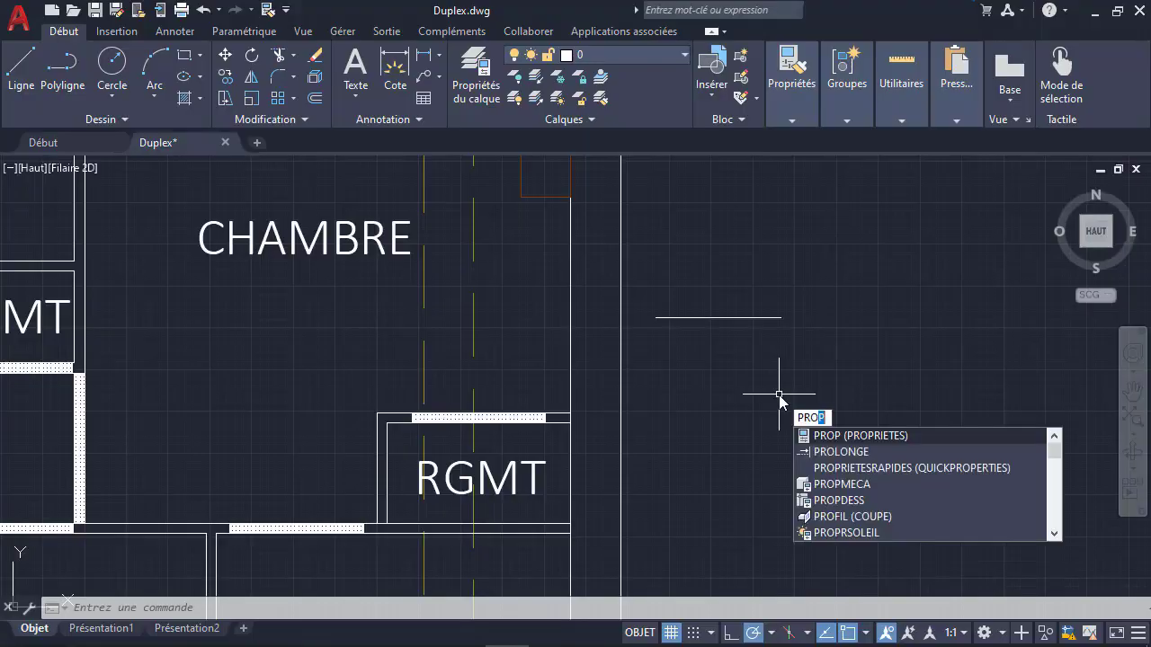
{"action": "type", "text": "L"}
{"action": "key", "text": "Return"}
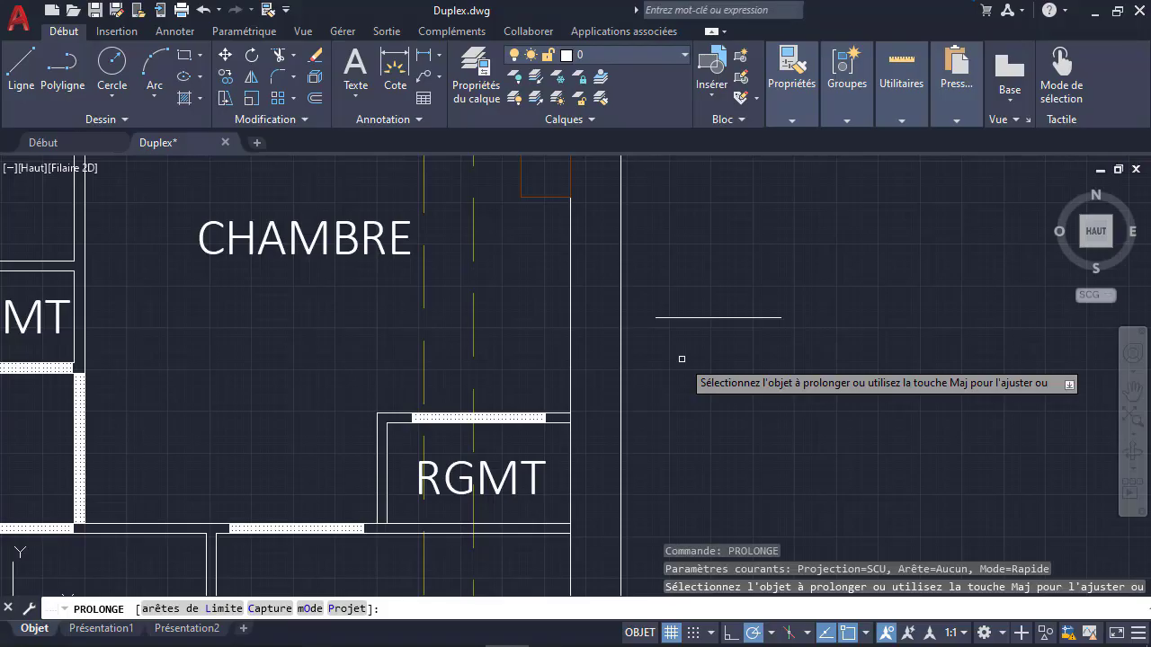
{"action": "left_click", "coordinate": [662, 316]}
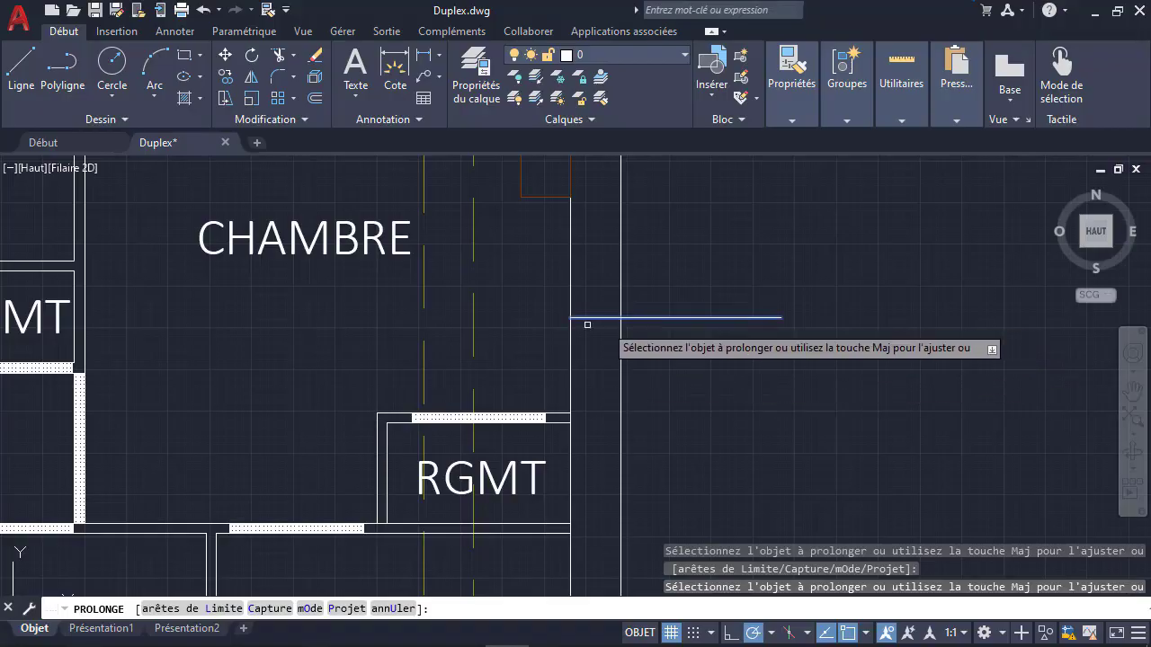
{"action": "left_click", "coordinate": [642, 318]}
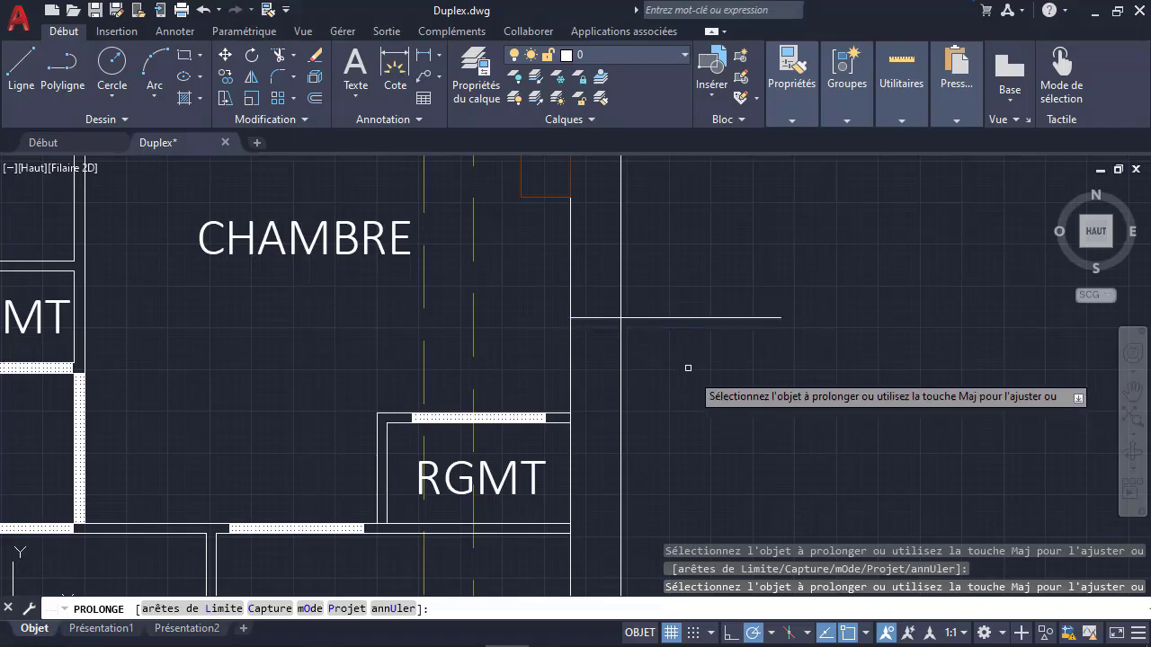
Step: Erase the extended line and draw another horizontal line slightly higher outside the building, short of the outer wall line
{"action": "left_click", "coordinate": [740, 314]}
{"action": "left_click", "coordinate": [721, 332]}
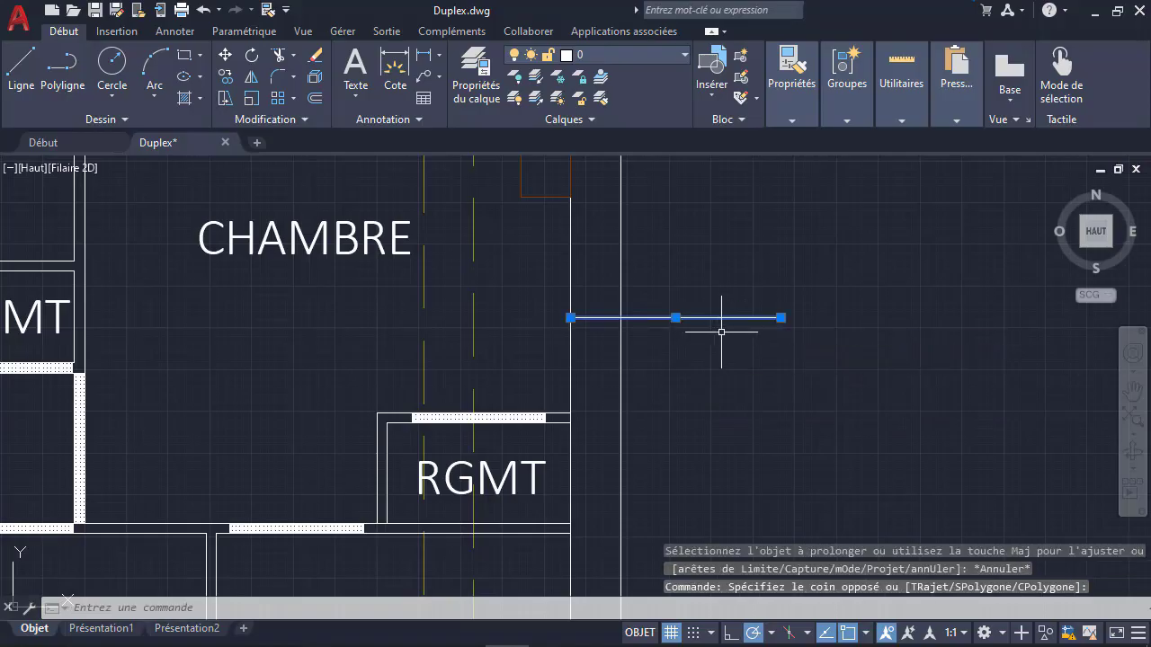
{"action": "key", "text": "Delete"}
{"action": "type", "text": "l"}
{"action": "key", "text": "Return"}
{"action": "left_click", "coordinate": [769, 267]}
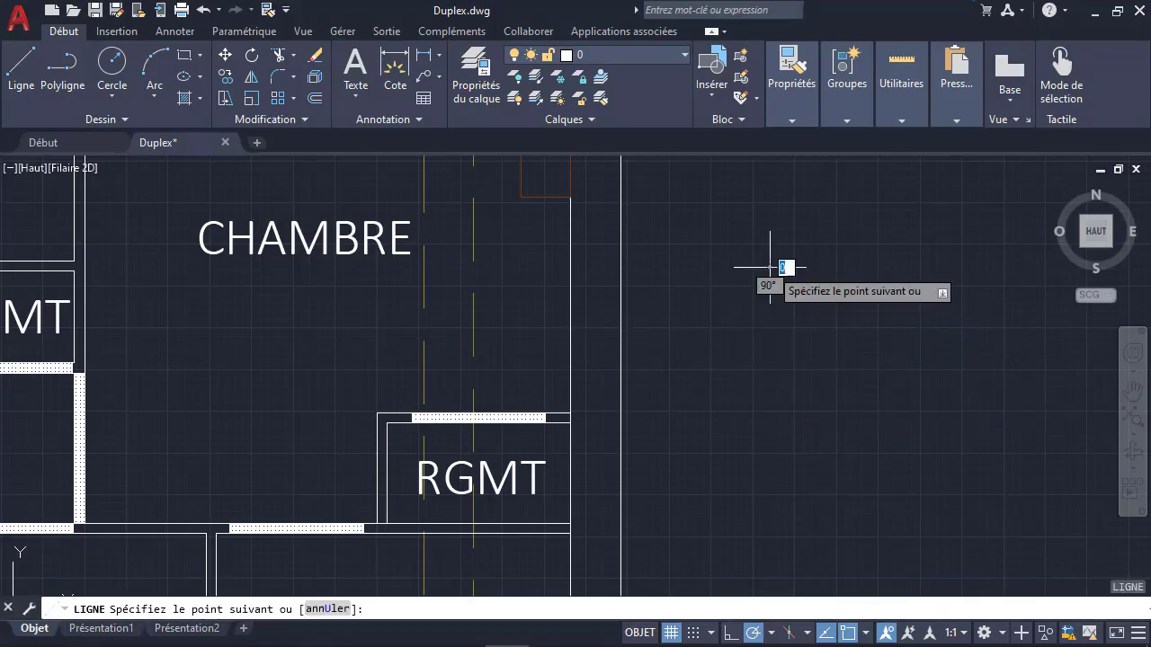
{"action": "left_click", "coordinate": [660, 267]}
{"action": "key", "text": "Escape"}
{"action": "key", "text": "Escape"}
{"action": "key", "text": "Escape"}
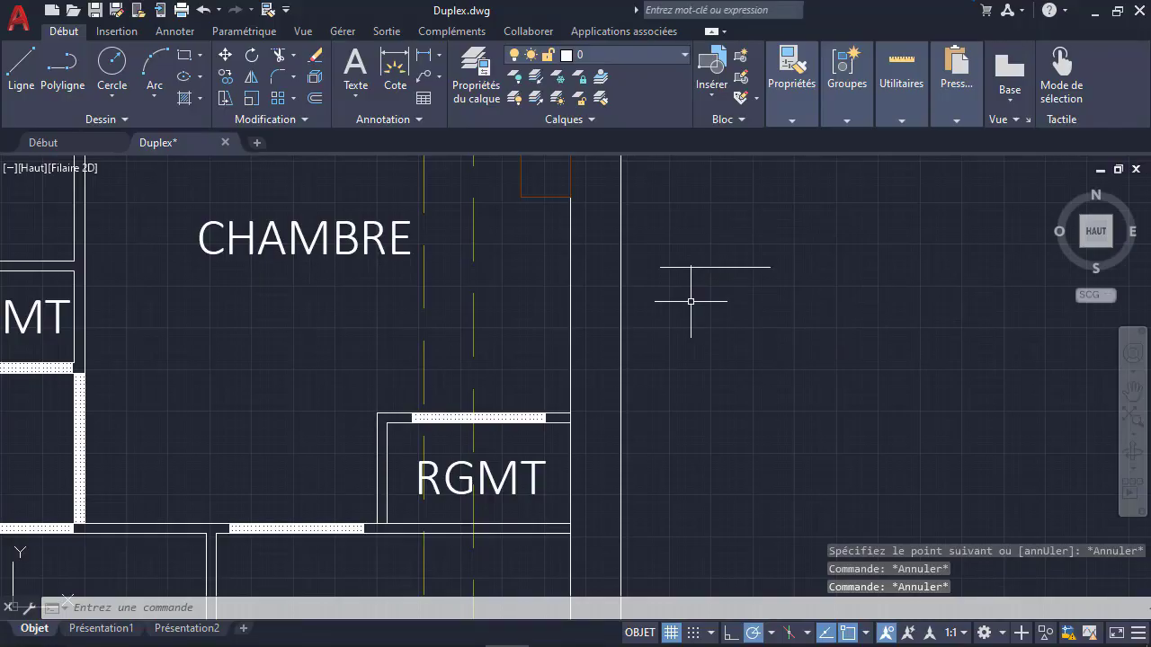
Step: Extend the new horizontal line to the outer wall line from within the Trim command
{"action": "type", "text": "aj"}
{"action": "key", "text": "Return"}
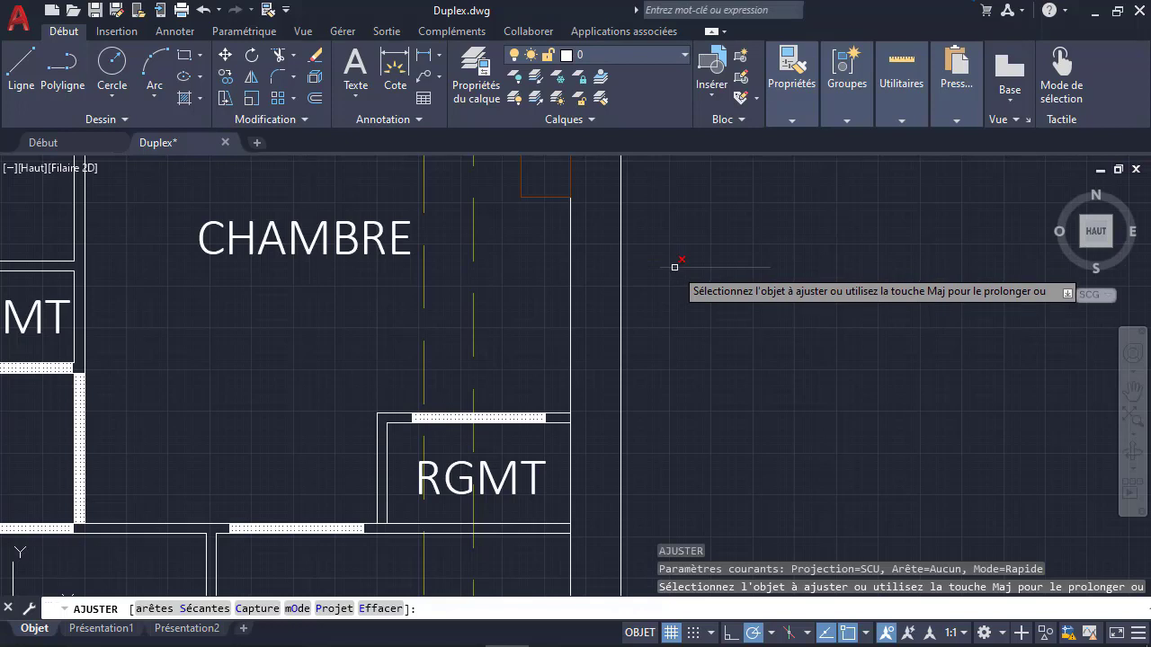
{"action": "left_click", "coordinate": [675, 267], "text": "shift"}
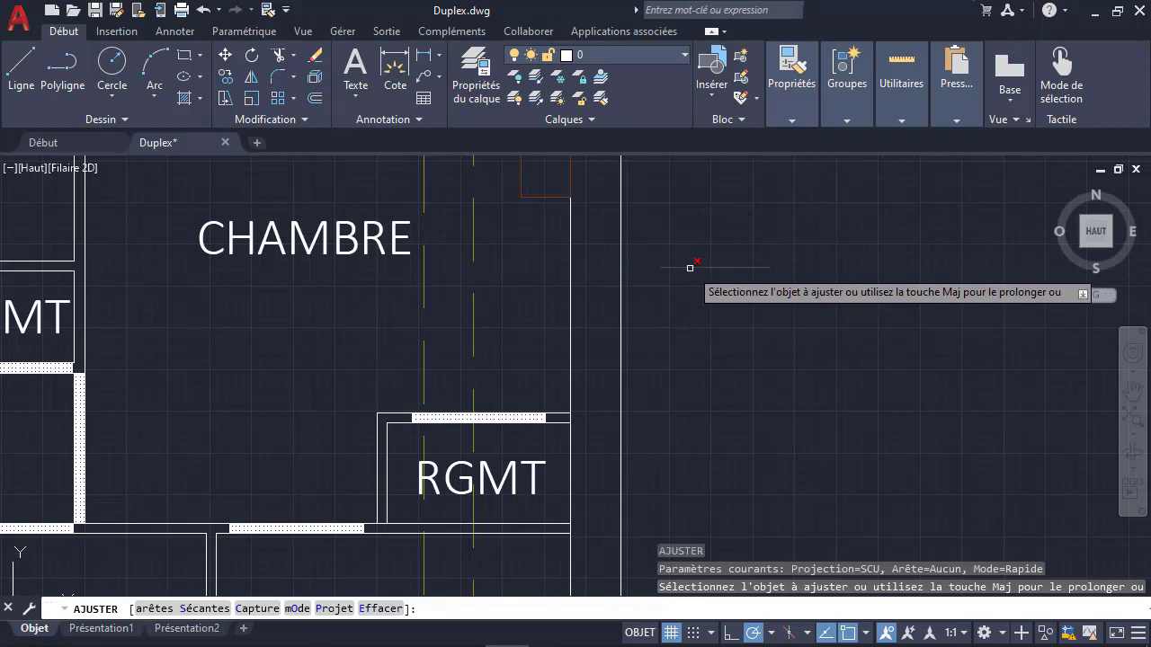
{"action": "left_click", "coordinate": [689, 267], "text": "shift"}
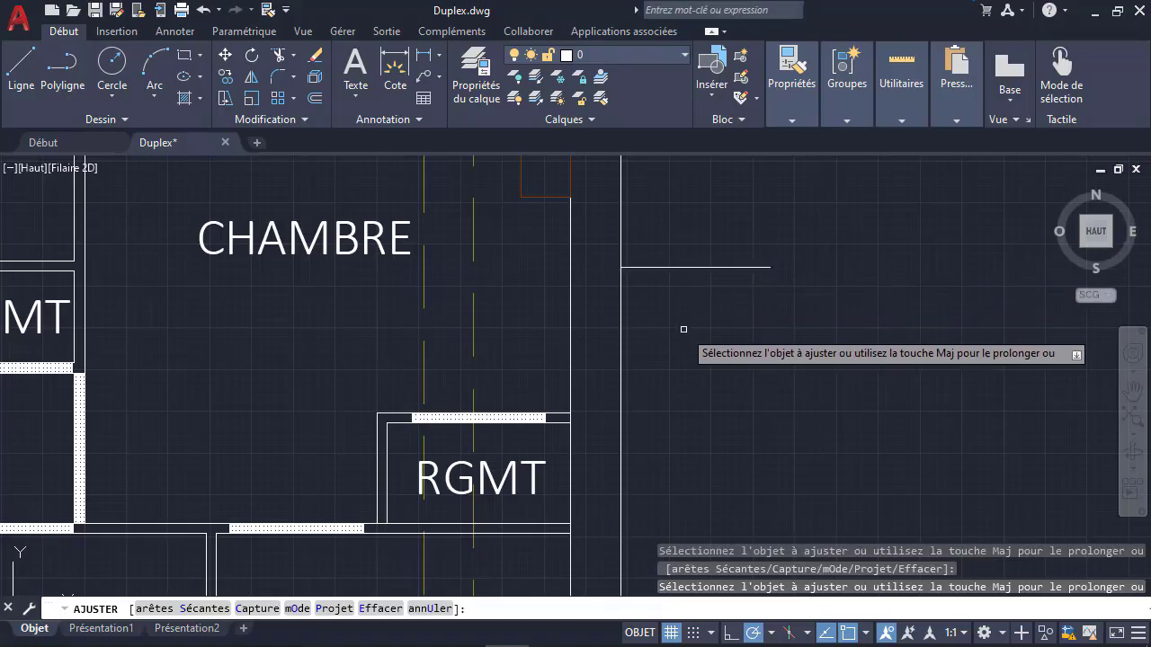
{"action": "key", "text": "Escape"}
{"action": "key", "text": "Escape"}
{"action": "key", "text": "Escape"}
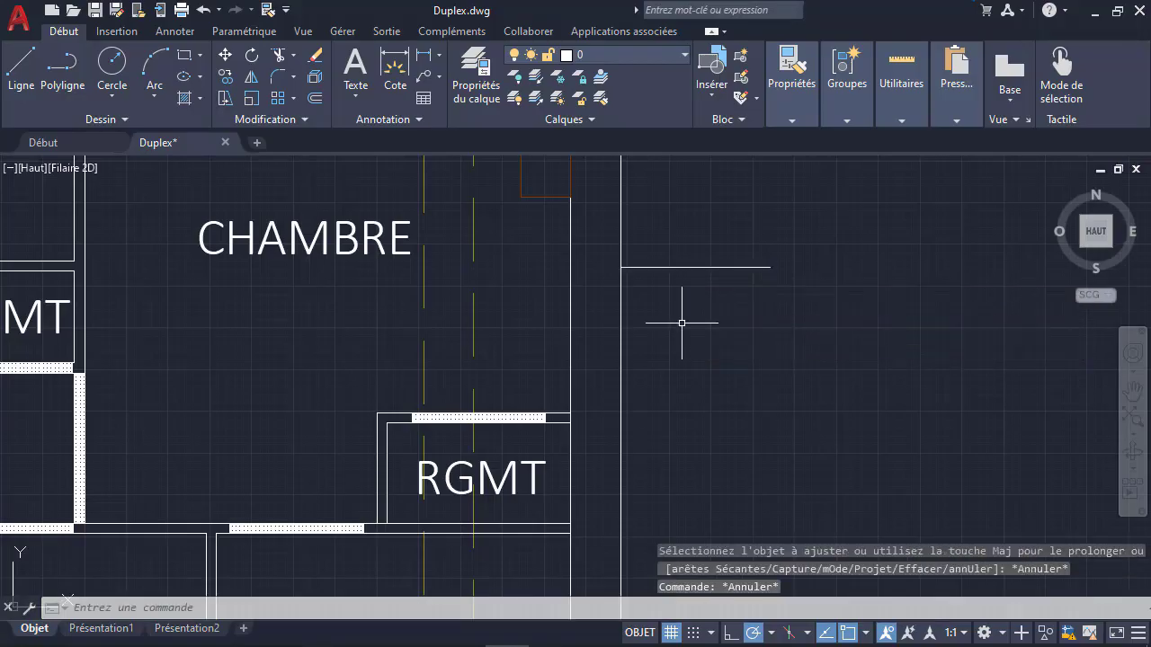